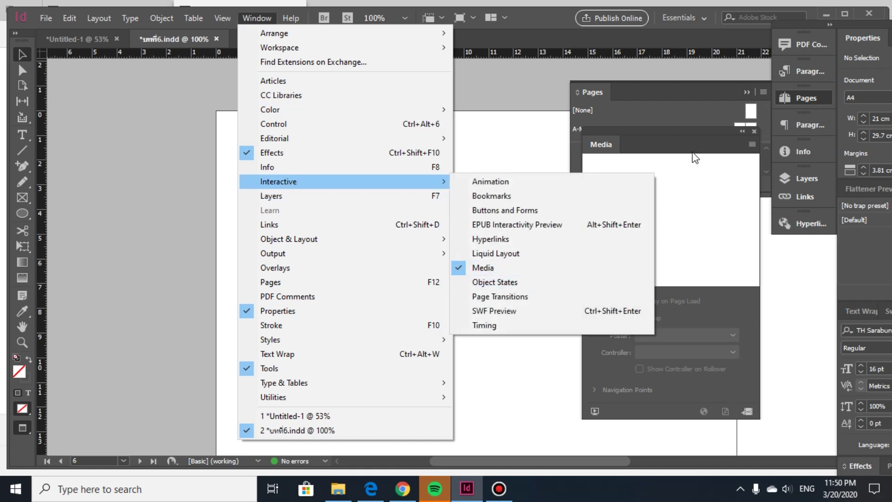
# - Place the MP4 video "Fall Out Boy - THE PHOENIX" from the w13-15 folder near the upper-left corner of page 6
pyautogui.click(679, 137)
pyautogui.moveTo(664, 127); pyautogui.dragTo(474, 87)
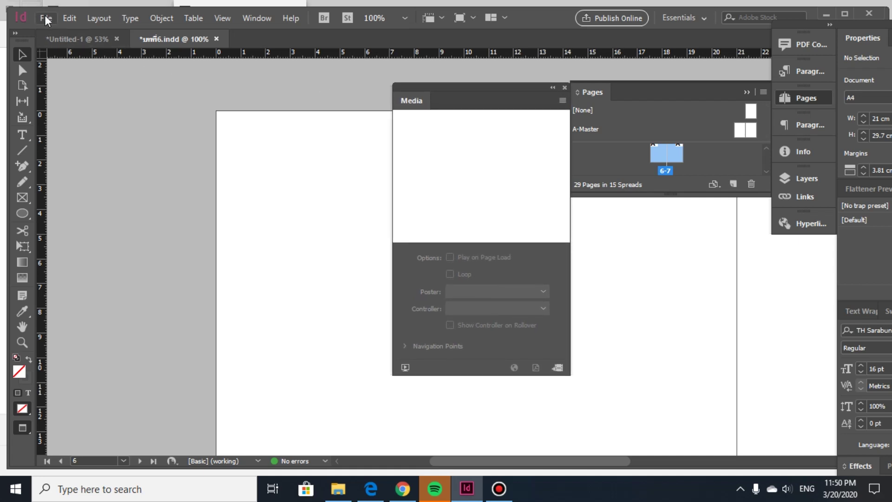
pyautogui.click(559, 368)
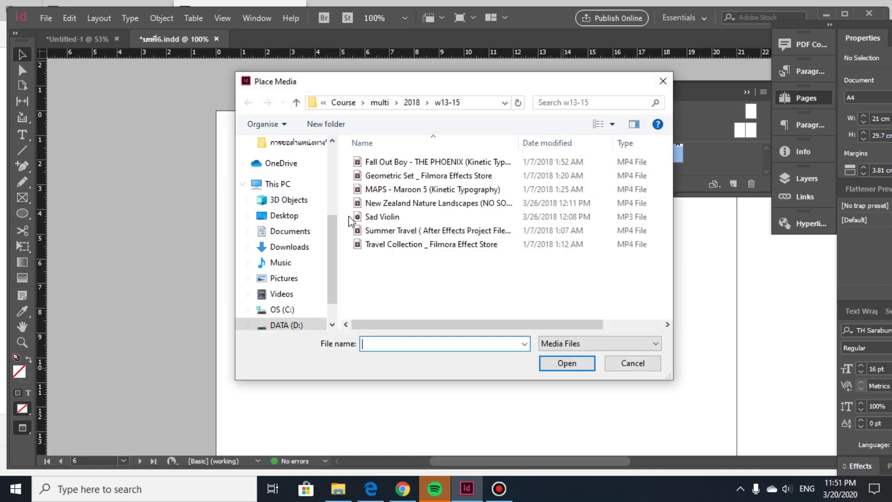
pyautogui.click(426, 163)
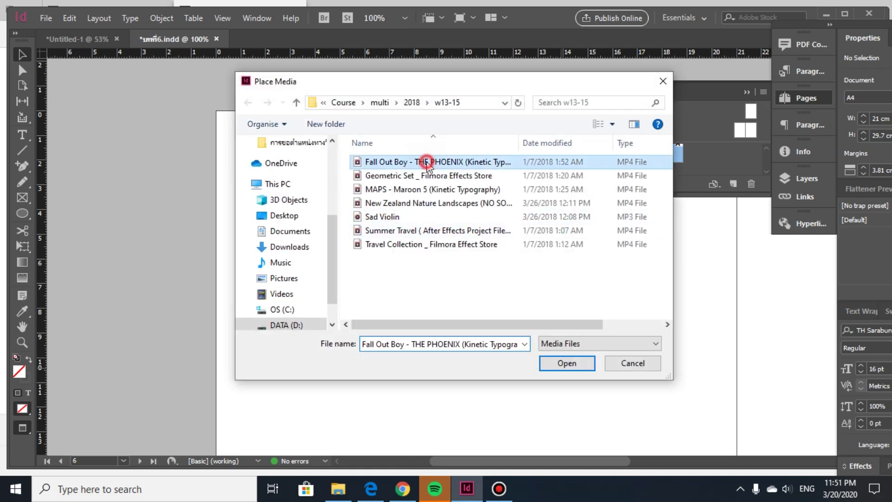
pyautogui.click(567, 363)
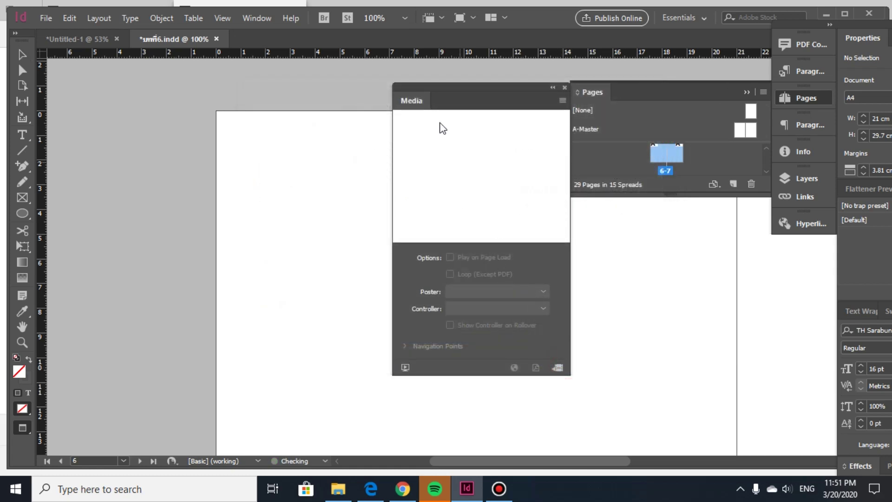
pyautogui.click(304, 178)
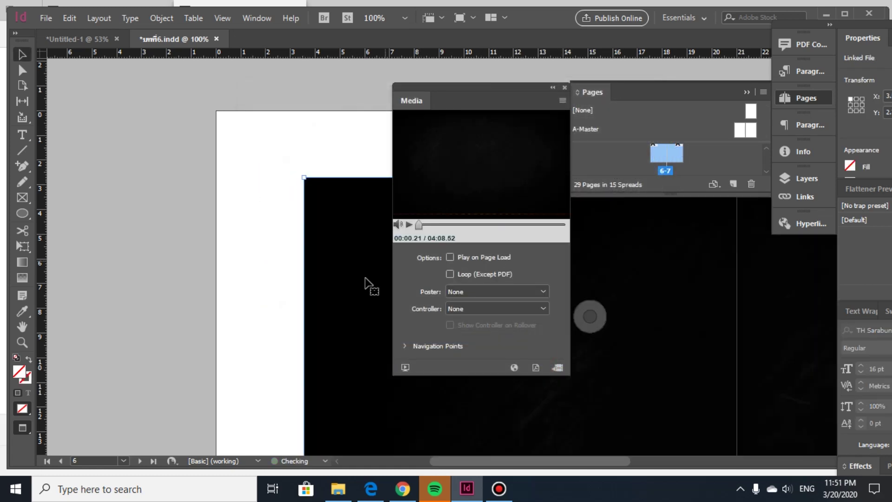
# - Shrink the placed video's frame to about 14 cm wide and move it to the upper-left area of page 6
pyautogui.scroll(-3, 354, 295)
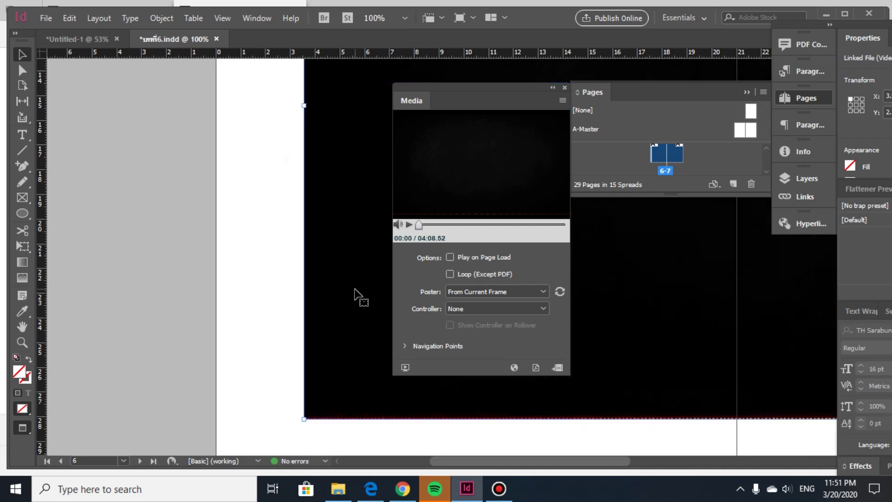
pyautogui.hotkey('ctrl', '-')
pyautogui.hotkey('ctrl', '-')
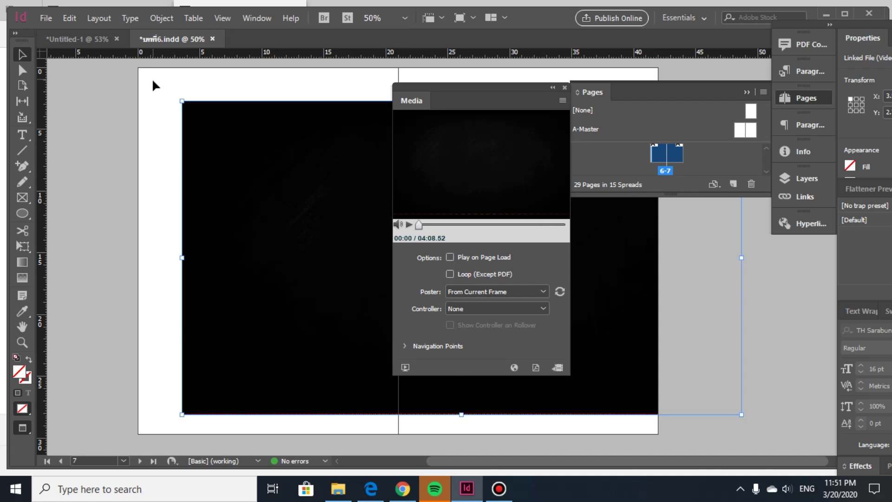
pyautogui.moveTo(182, 101); pyautogui.dragTo(565, 273)
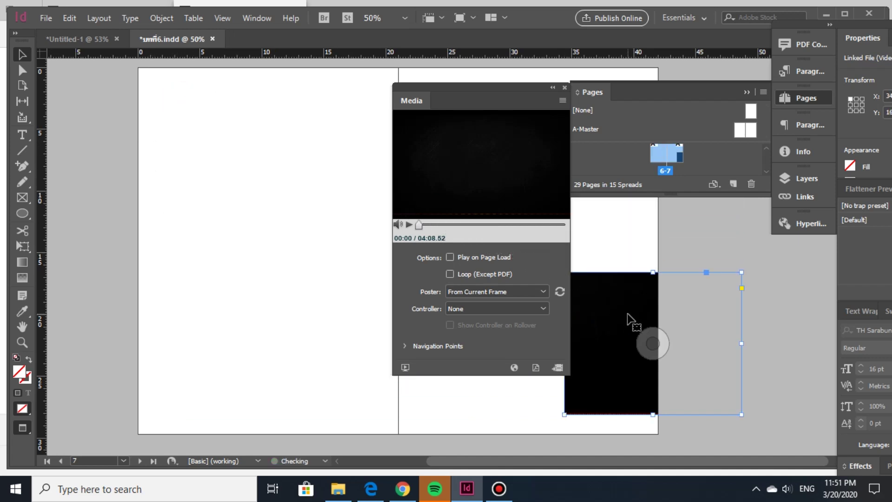
pyautogui.moveTo(400, 190); pyautogui.dragTo(214, 134)
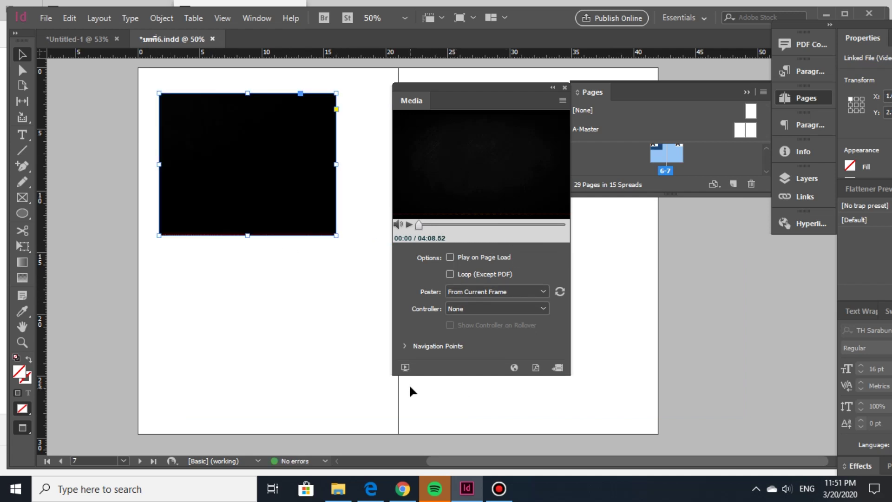
# - Preview the spread containing the video in EPUB Interactivity Preview
pyautogui.click(405, 368)
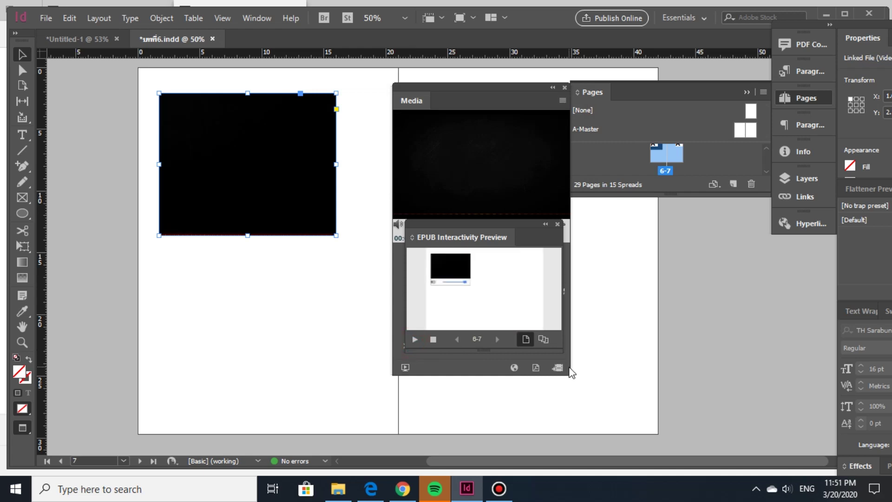
pyautogui.click(415, 339)
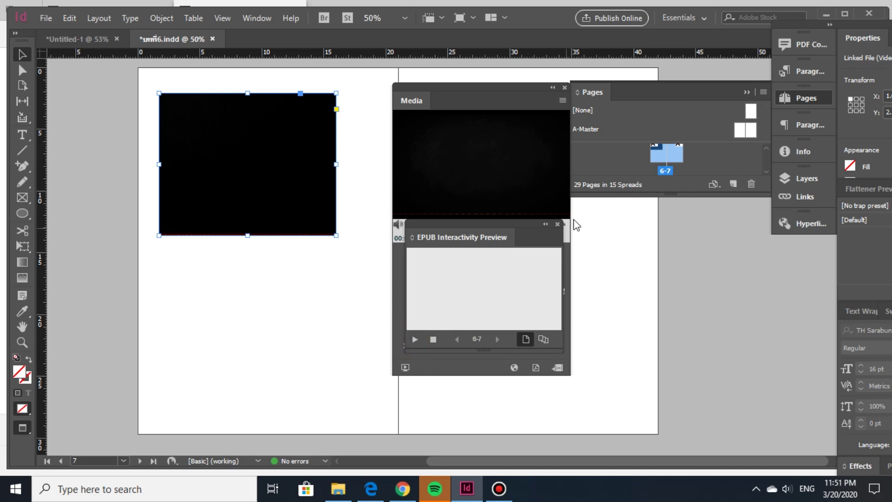
pyautogui.moveTo(506, 225); pyautogui.dragTo(519, 299)
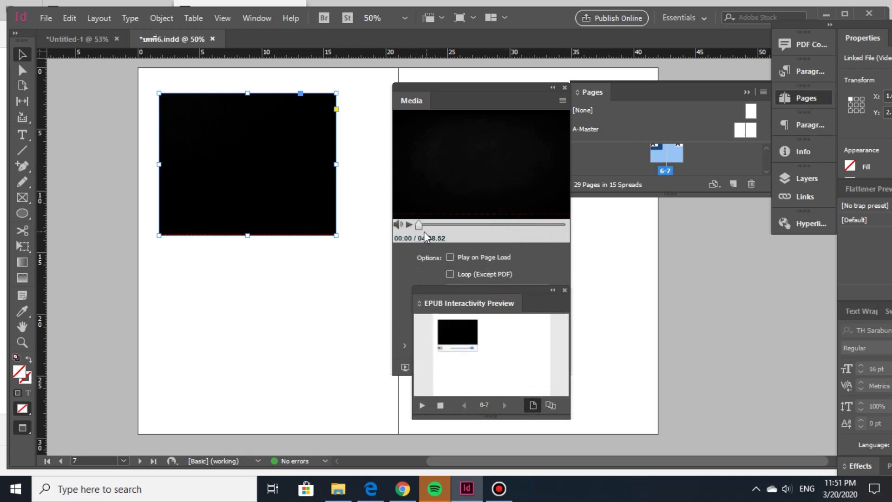
# - Play the opening seconds of the selected video, pause it, and look at the Place Video from URL option
pyautogui.click(424, 231)
pyautogui.click(409, 224)
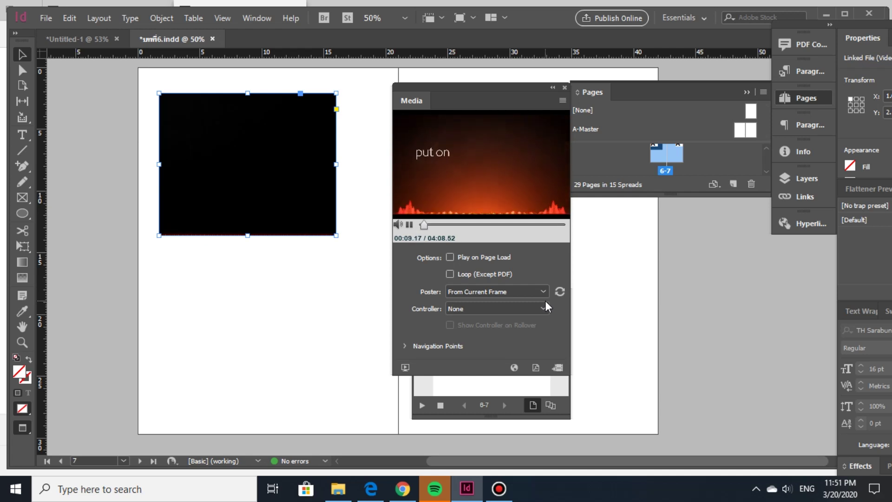
pyautogui.click(409, 225)
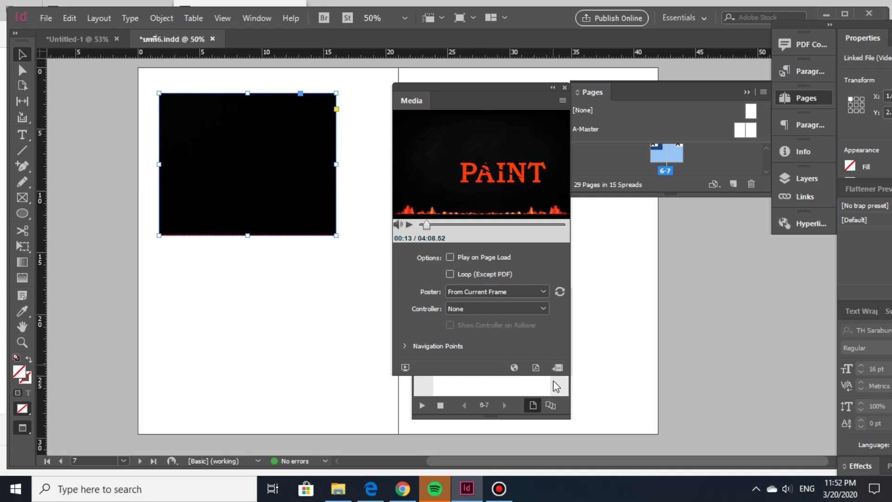
pyautogui.click(513, 368)
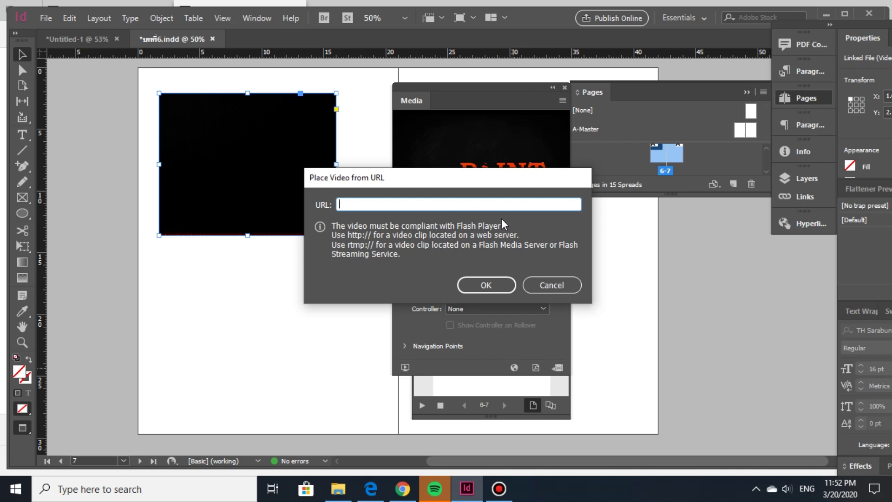
pyautogui.click(545, 285)
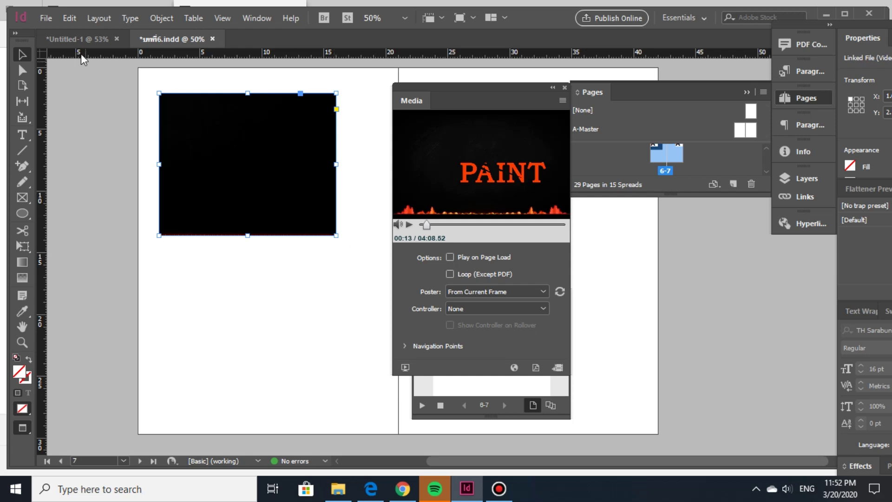
# - Start exporting the document in Adobe PDF (Interactive) format, keeping the document name as the file name
pyautogui.click(46, 18)
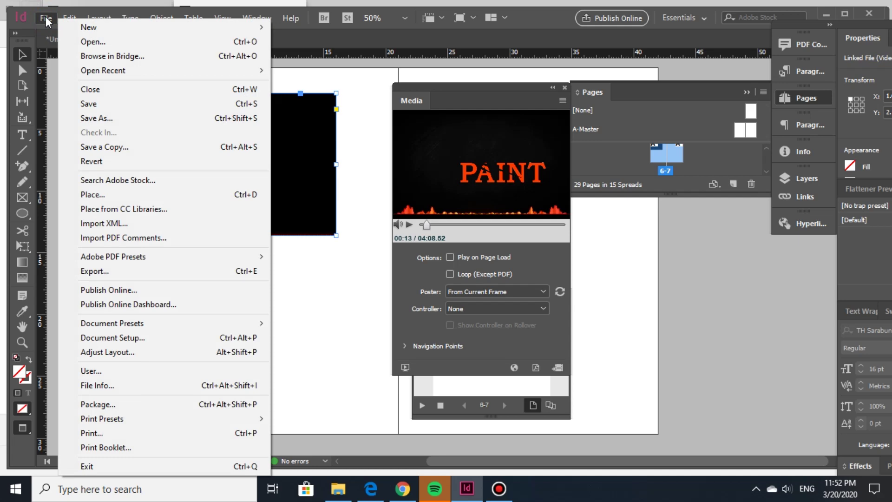
pyautogui.click(169, 272)
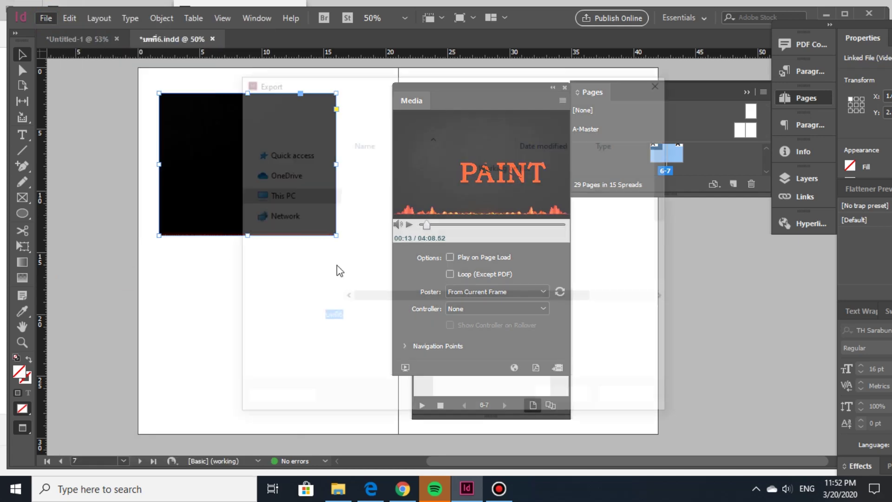
pyautogui.click(412, 339)
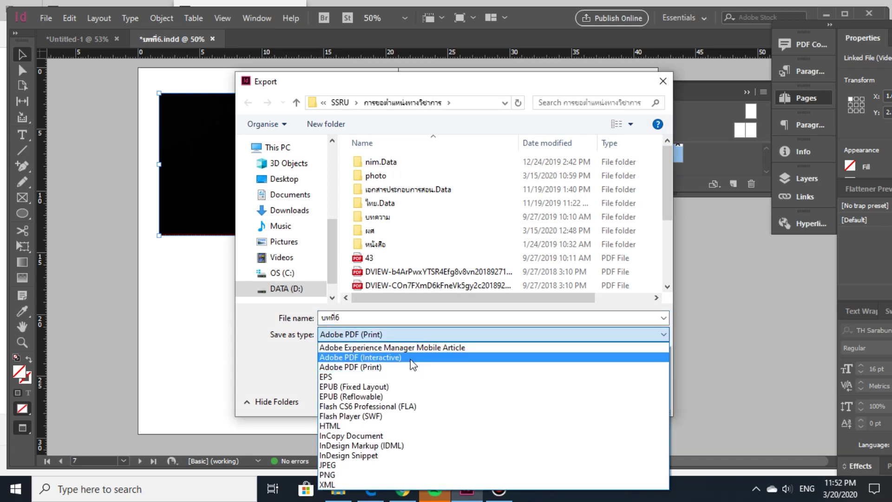
pyautogui.click(410, 359)
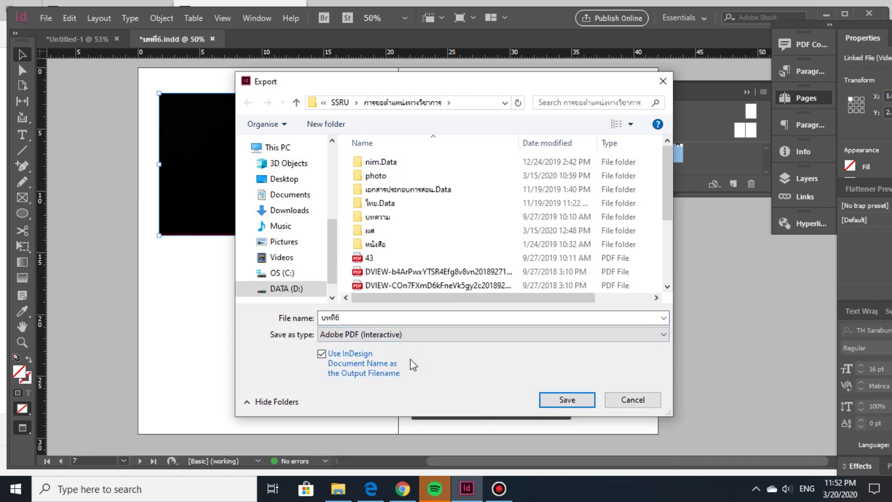
pyautogui.click(357, 336)
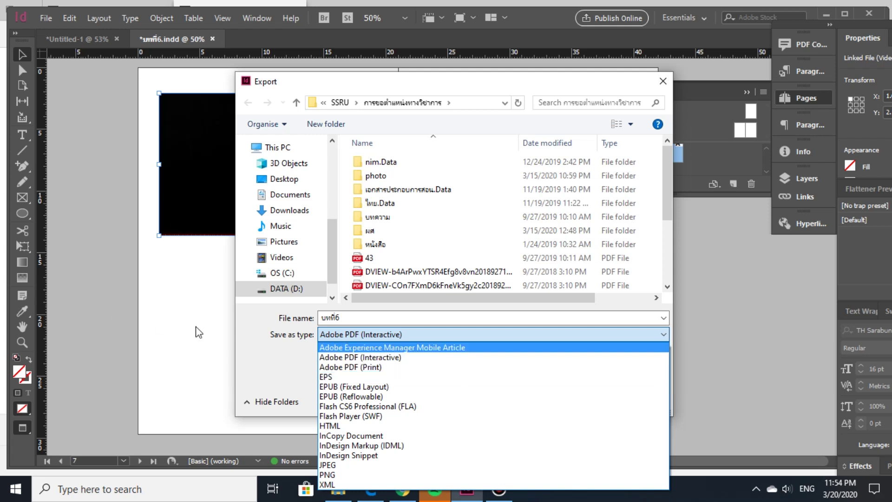
pyautogui.click(281, 353)
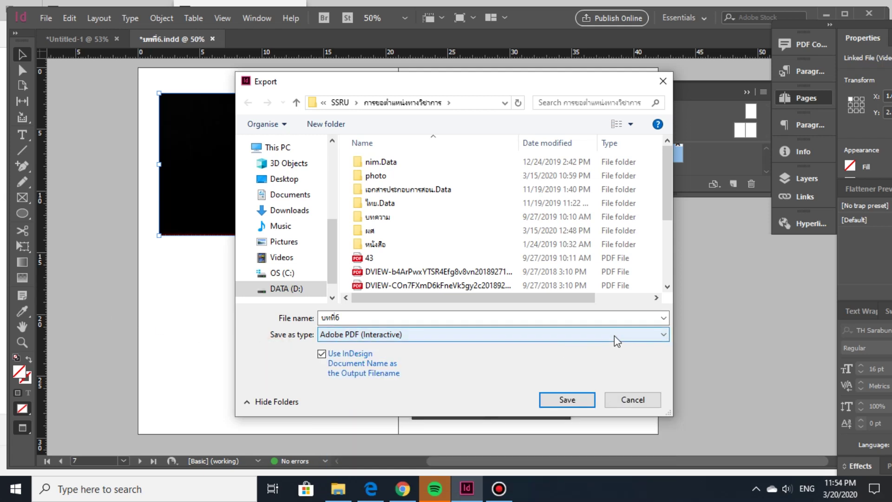
pyautogui.scroll(-3, 454, 235)
pyautogui.scroll(3, 455, 238)
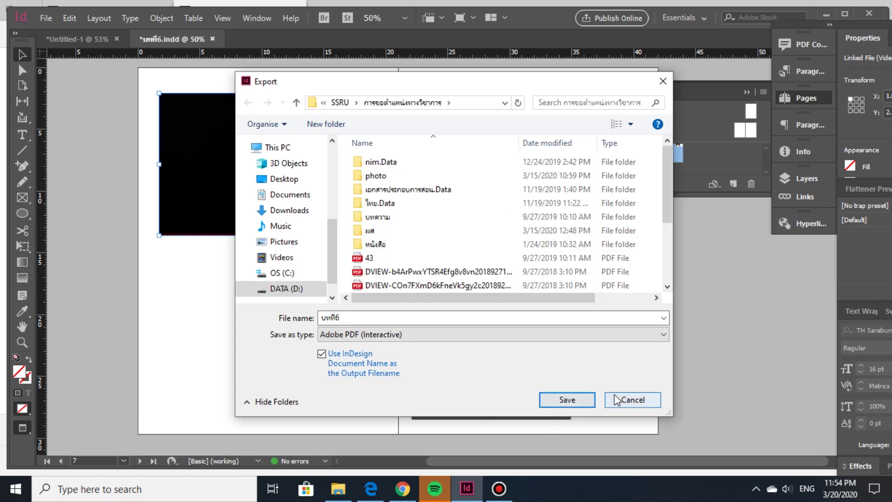
pyautogui.click(568, 399)
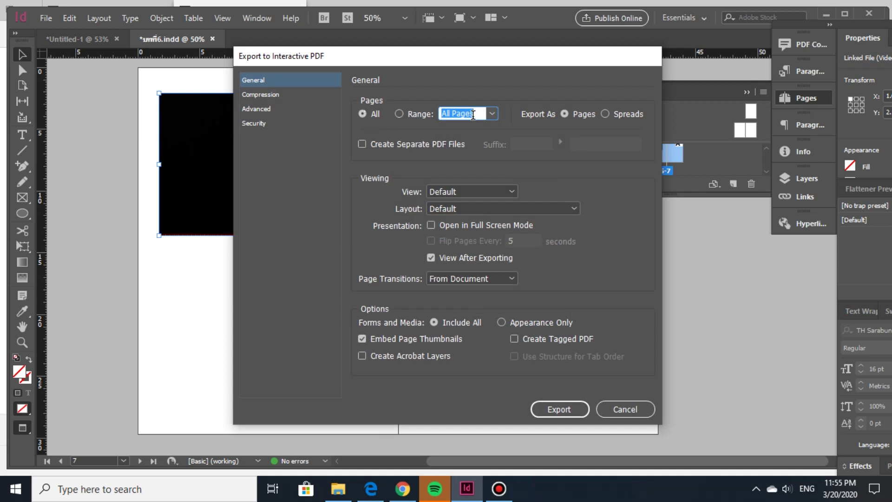
# - Examine the page range, view and page transition choices in the interactive PDF's General export settings
pyautogui.click(492, 114)
pyautogui.click(471, 145)
pyautogui.click(500, 194)
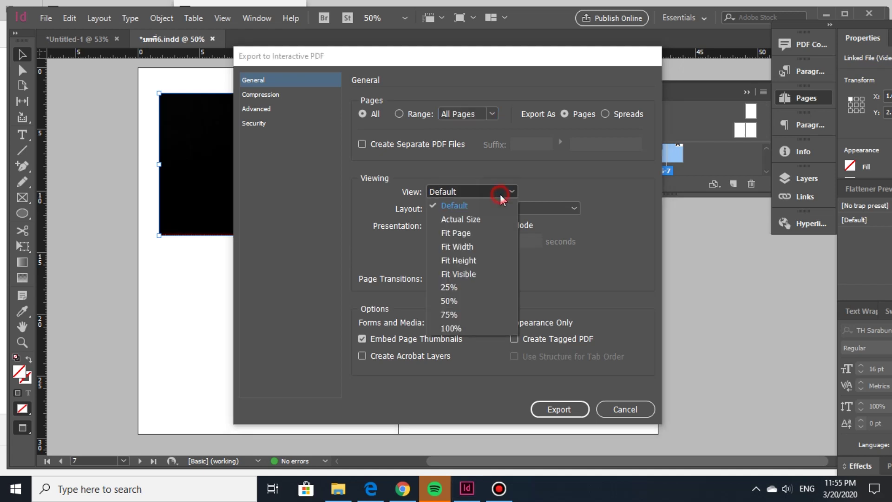
pyautogui.click(558, 182)
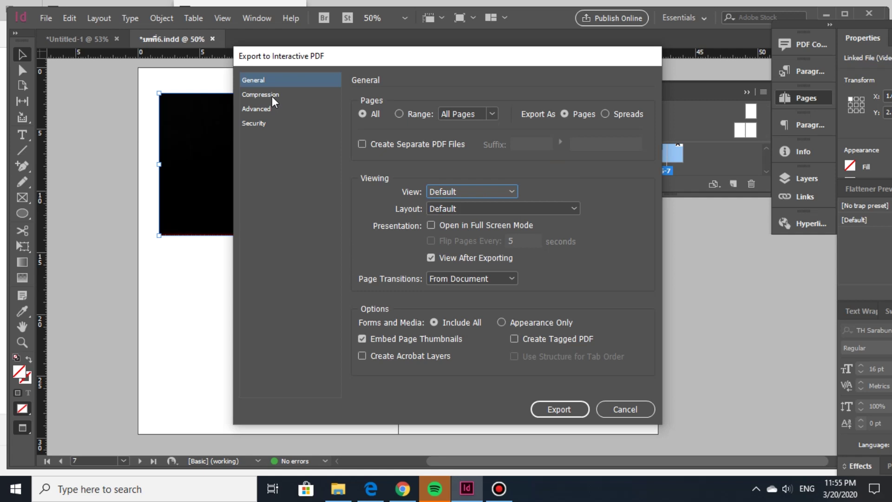
pyautogui.click(500, 279)
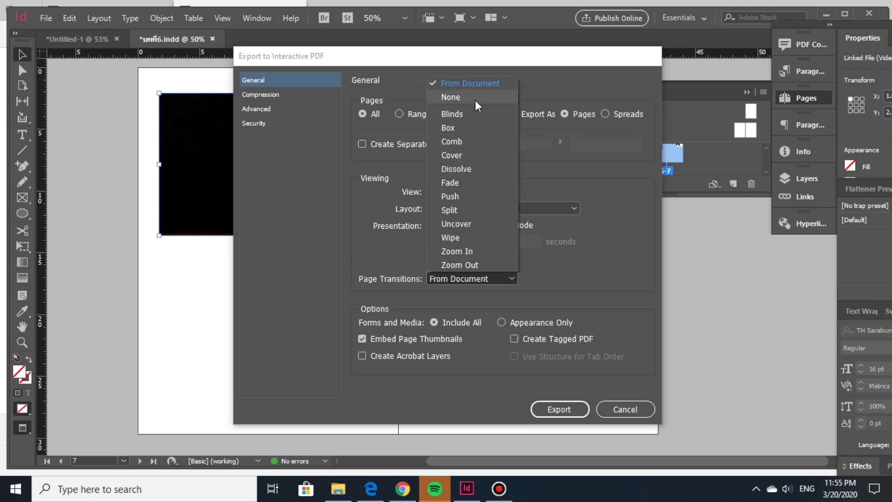
pyautogui.click(625, 303)
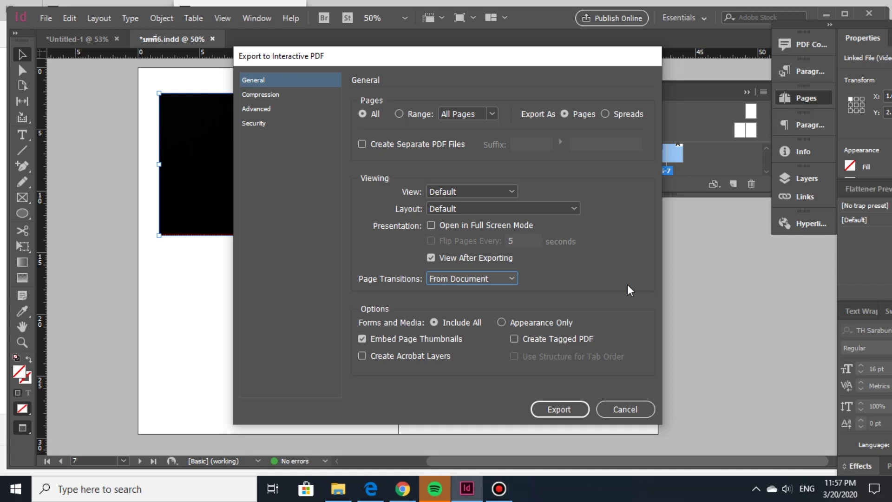
# - Examine the image compression and JPEG quality choices for the interactive PDF export
pyautogui.click(280, 93)
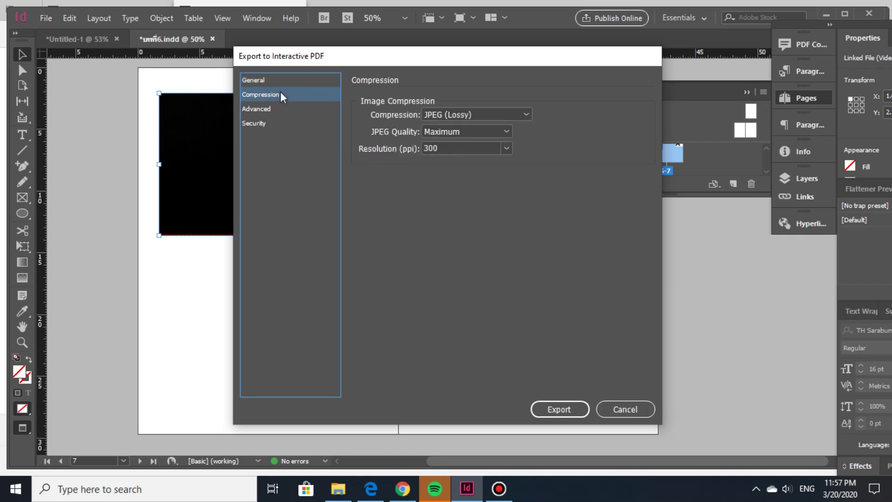
pyautogui.click(495, 112)
pyautogui.click(579, 118)
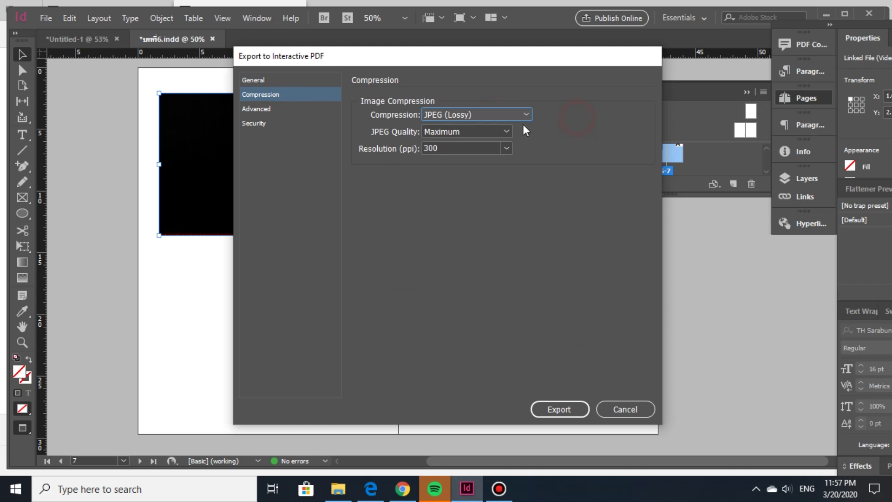
pyautogui.click(503, 127)
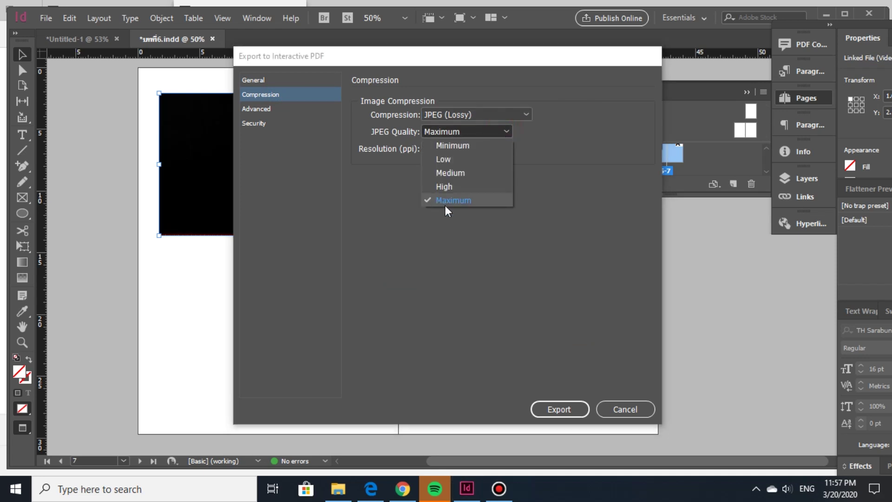
pyautogui.click(449, 257)
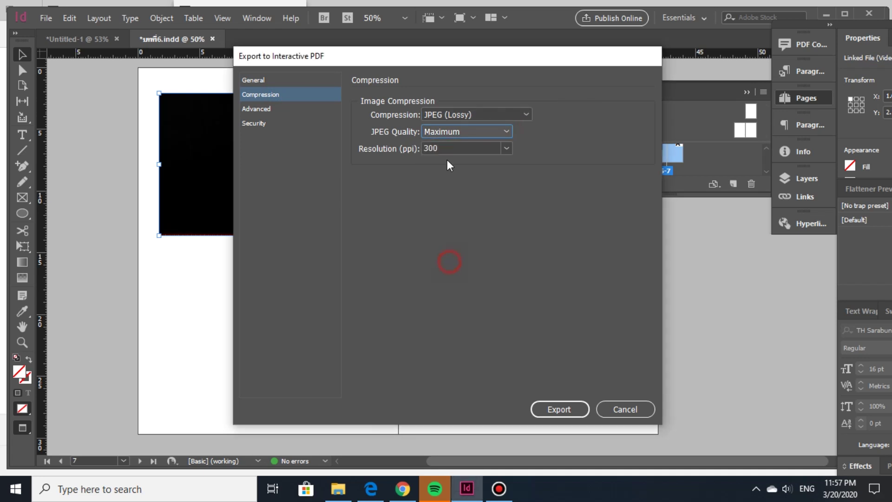
# - Review the Advanced and Security settings of the interactive PDF export, and cancel the export
pyautogui.click(253, 108)
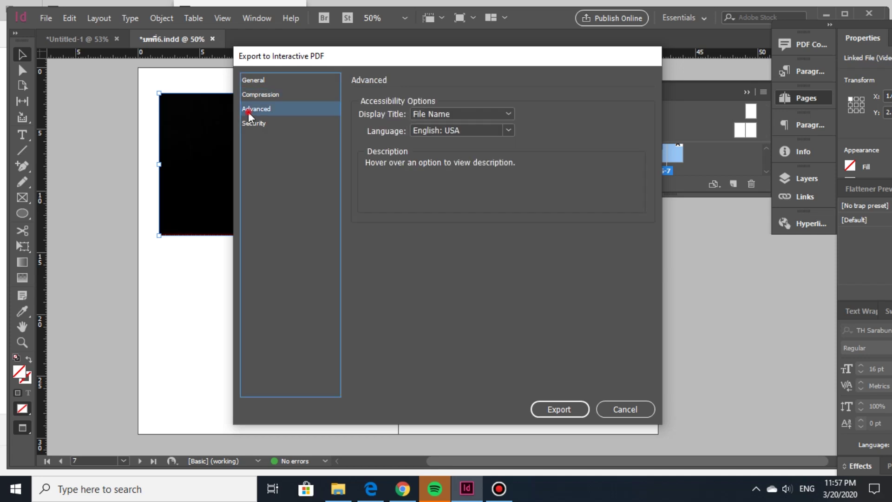
pyautogui.click(254, 123)
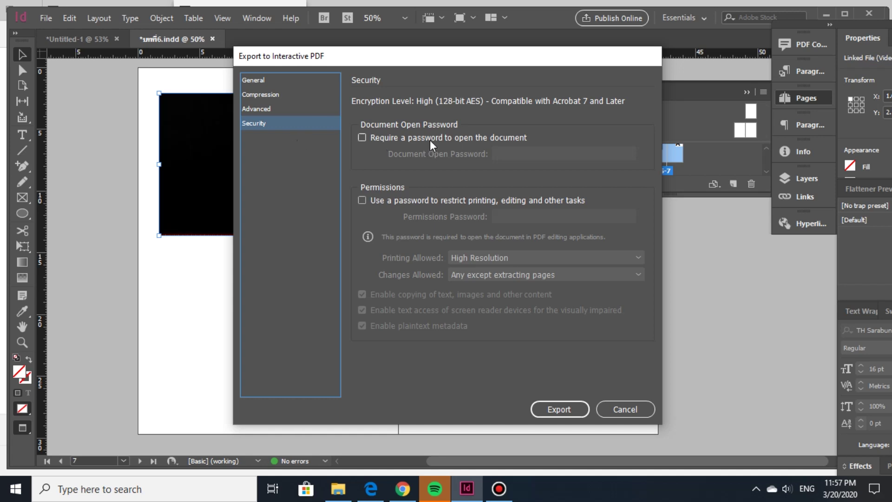
pyautogui.click(618, 411)
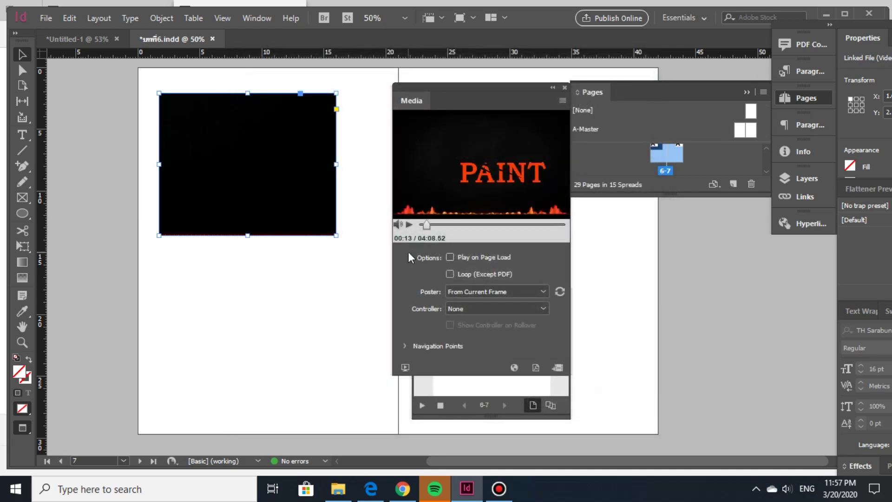
# - Deselect the video and move the Media panel aside to uncover the EPUB Interactivity Preview
pyautogui.click(45, 18)
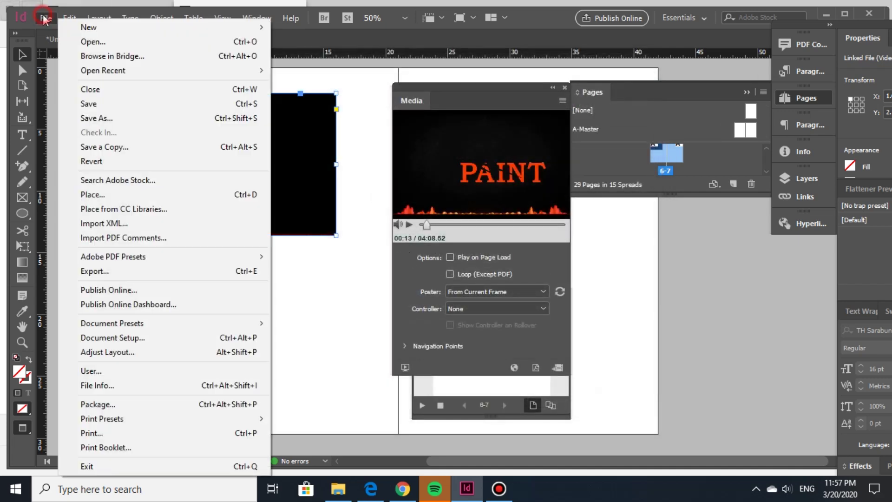
pyautogui.moveTo(70, 18)
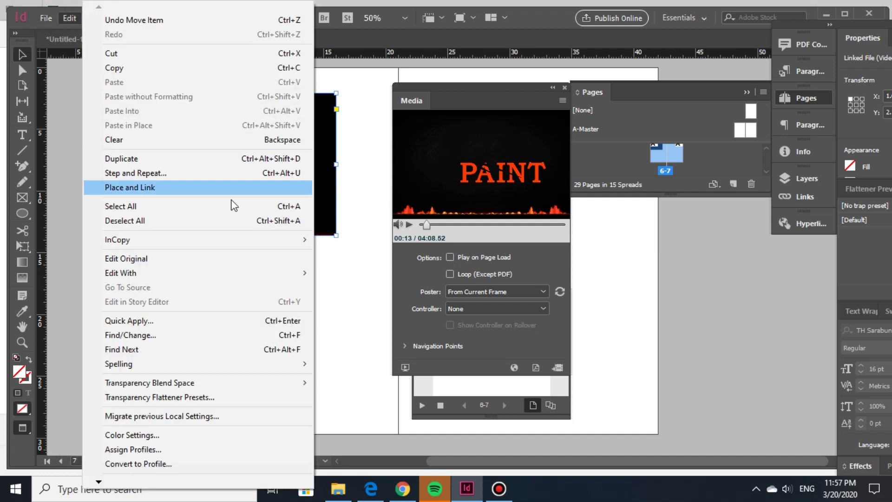
pyautogui.click(371, 261)
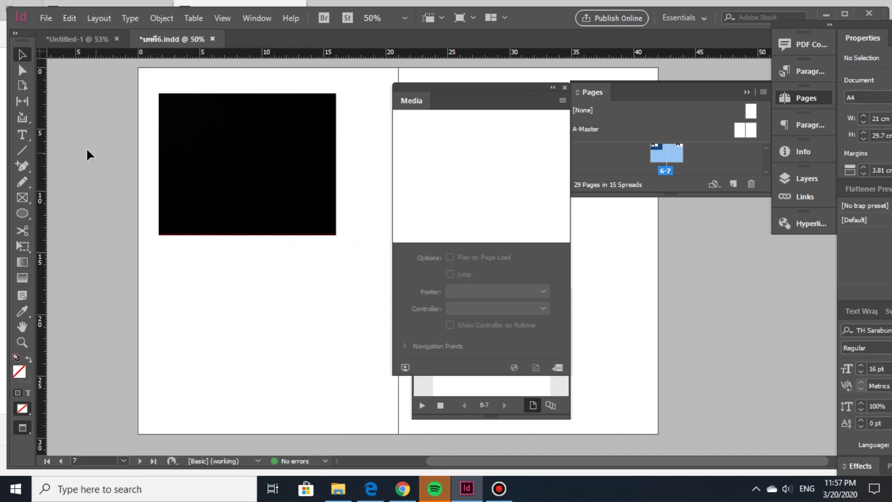
pyautogui.moveTo(493, 86); pyautogui.dragTo(644, 130)
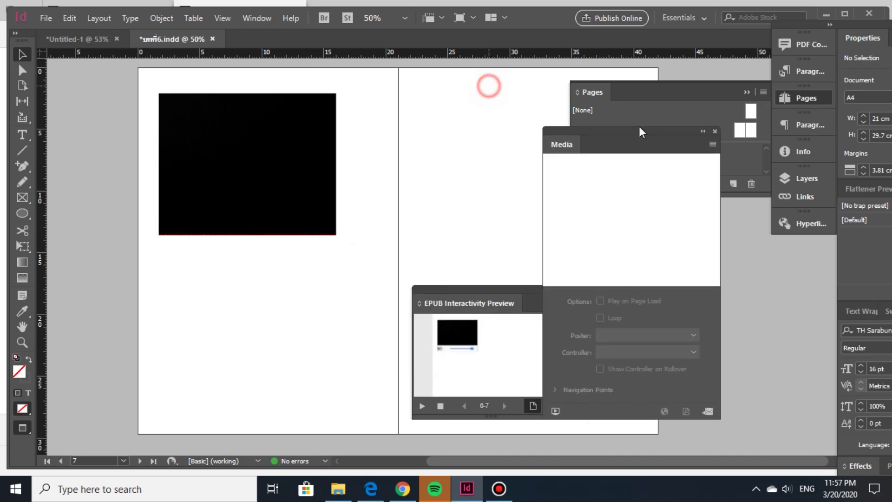